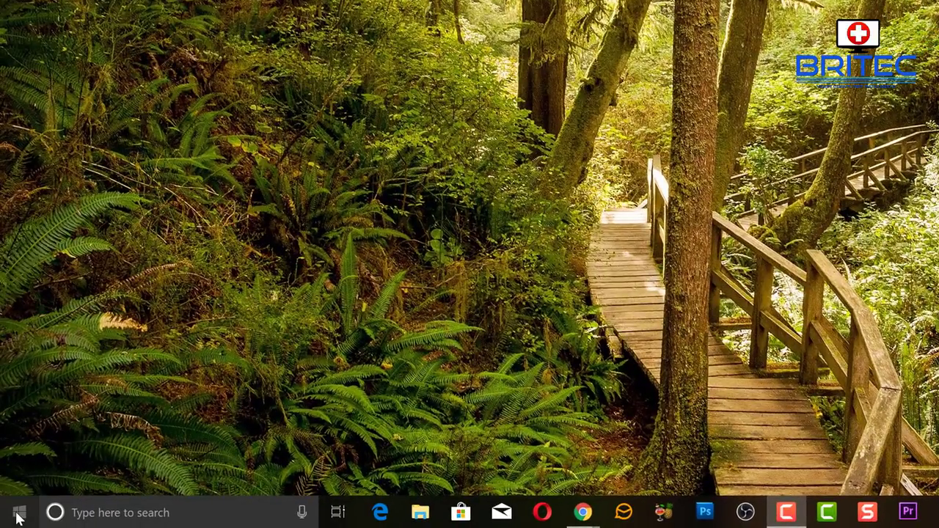
Open the Printers & scanners page in the Devices section of Windows Settings
{"action": "left_click", "coordinate": [18, 517]}
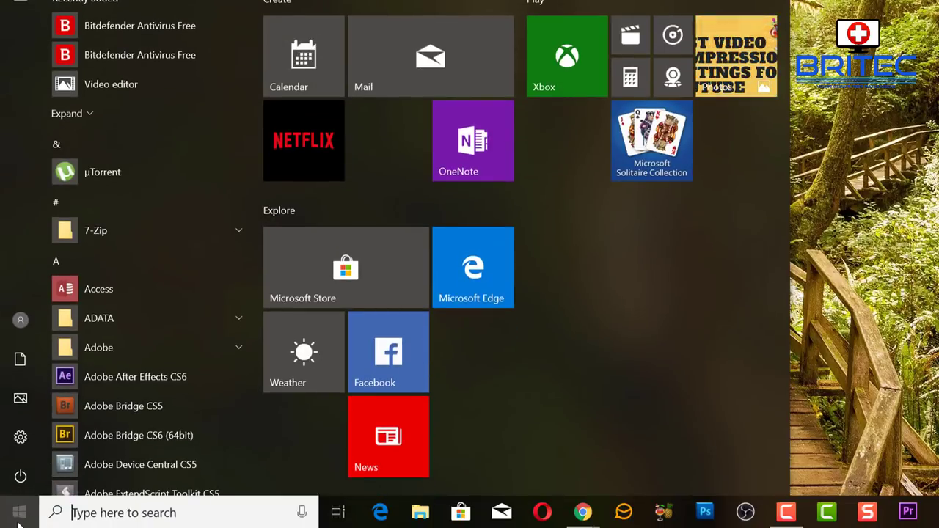
{"action": "left_click", "coordinate": [17, 448]}
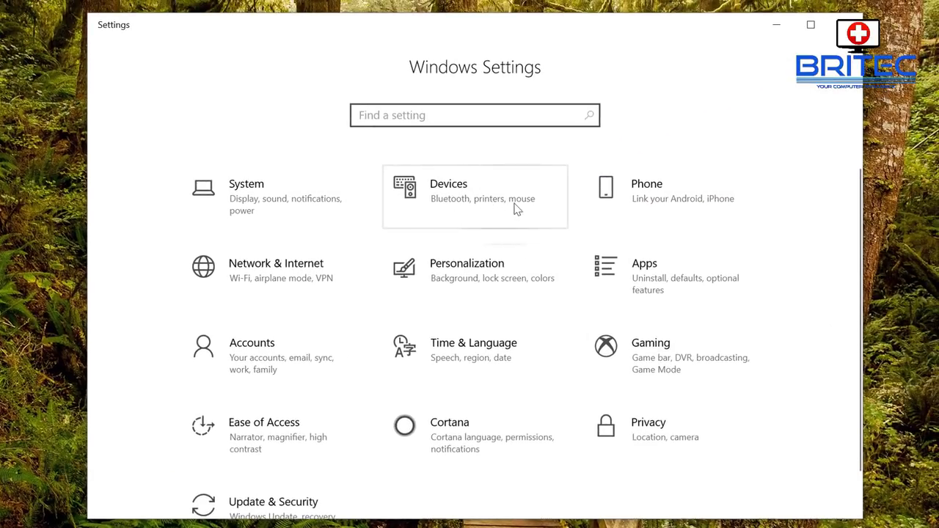
{"action": "left_click", "coordinate": [448, 200]}
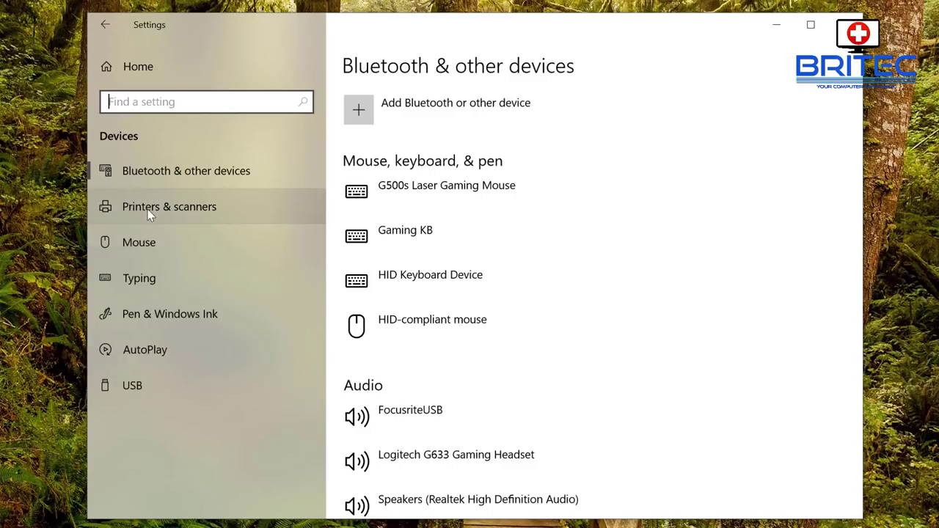
{"action": "left_click", "coordinate": [180, 209]}
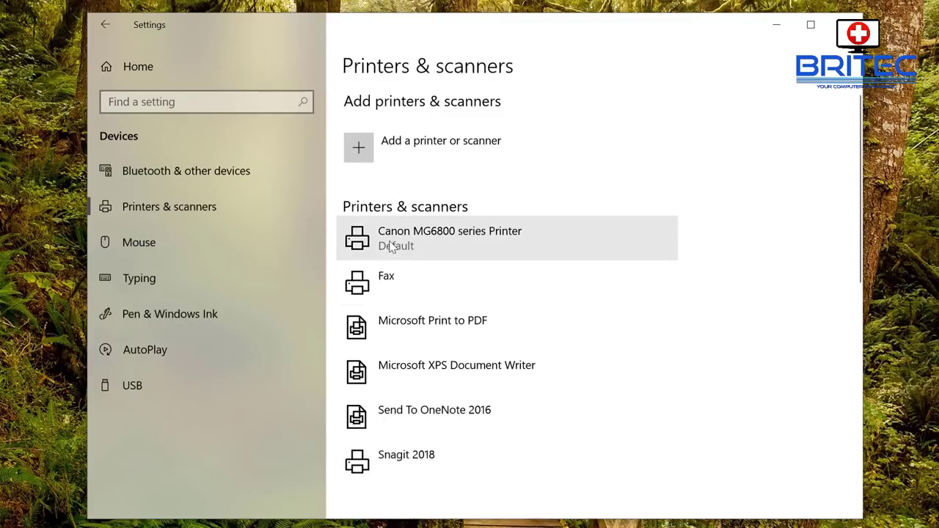
Open the printer properties of the Canon MG6800 series Printer and move the dialog fully into view
{"action": "left_click", "coordinate": [473, 229]}
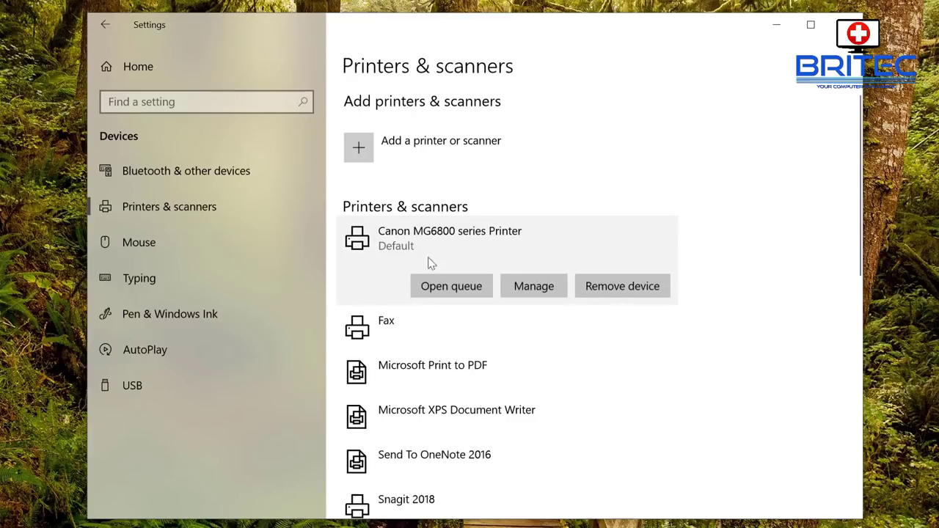
{"action": "left_click", "coordinate": [534, 287]}
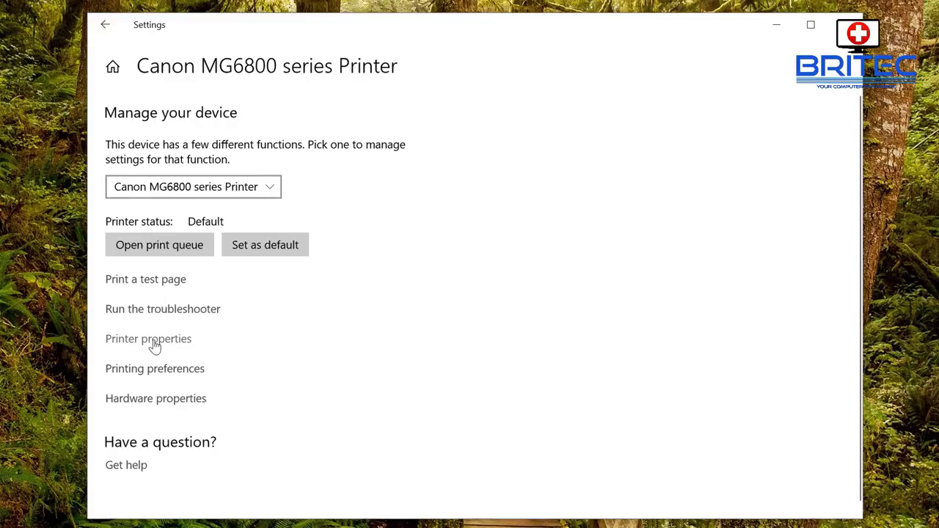
{"action": "left_click", "coordinate": [154, 345]}
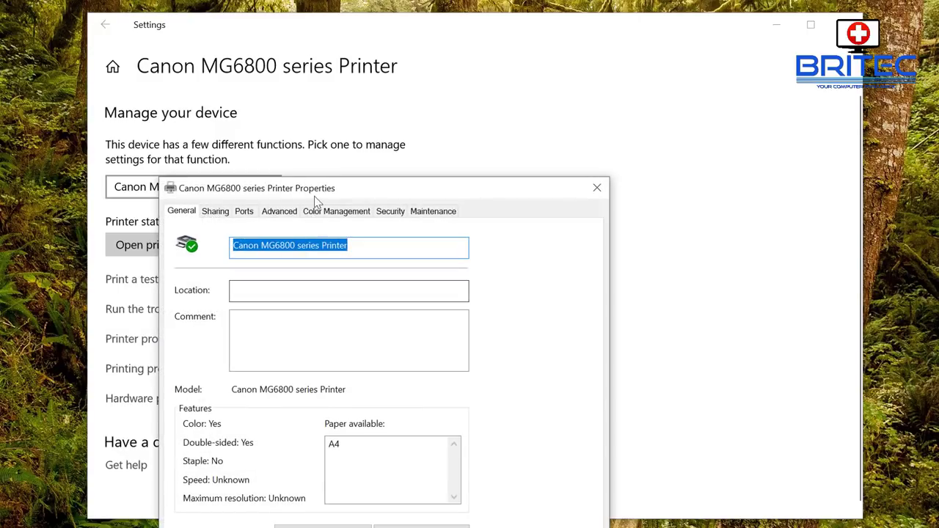
{"action": "left_click_drag", "start_coordinate": [316, 191], "coordinate": [420, 81]}
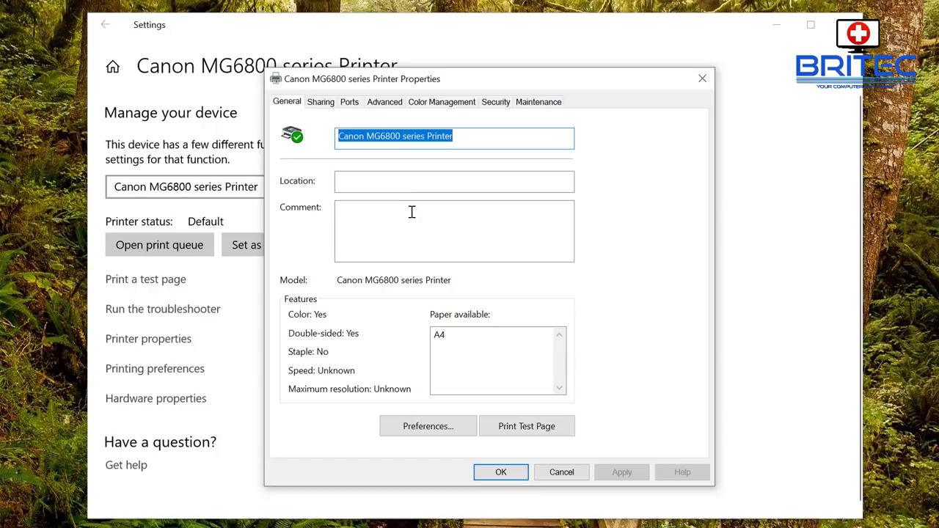
Enable sharing for the printer, keeping Canon MG6800 series Printer as the share name
{"action": "left_click", "coordinate": [318, 107]}
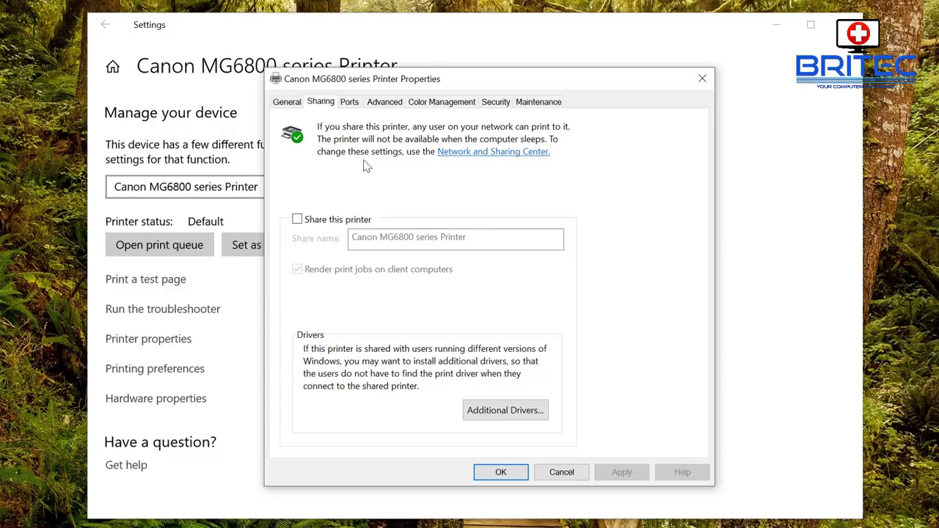
{"action": "left_click", "coordinate": [297, 219]}
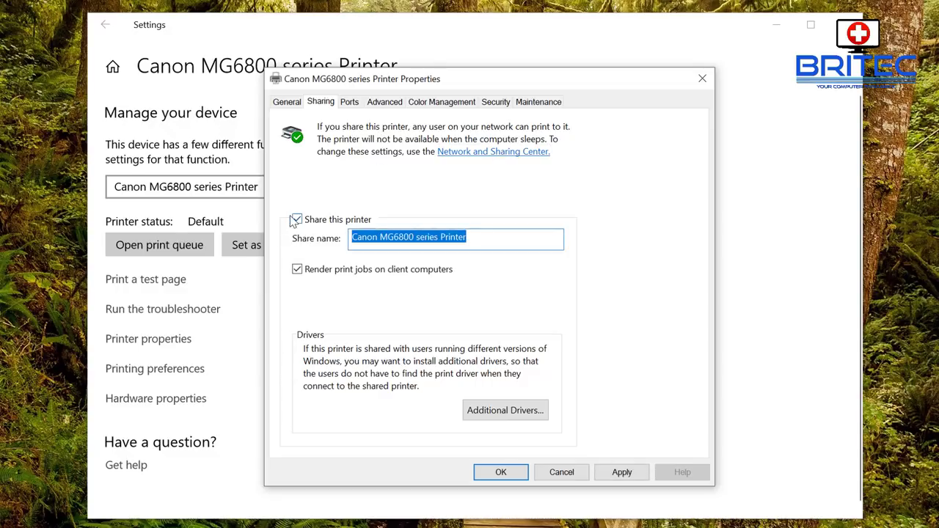
{"action": "left_click", "coordinate": [441, 237]}
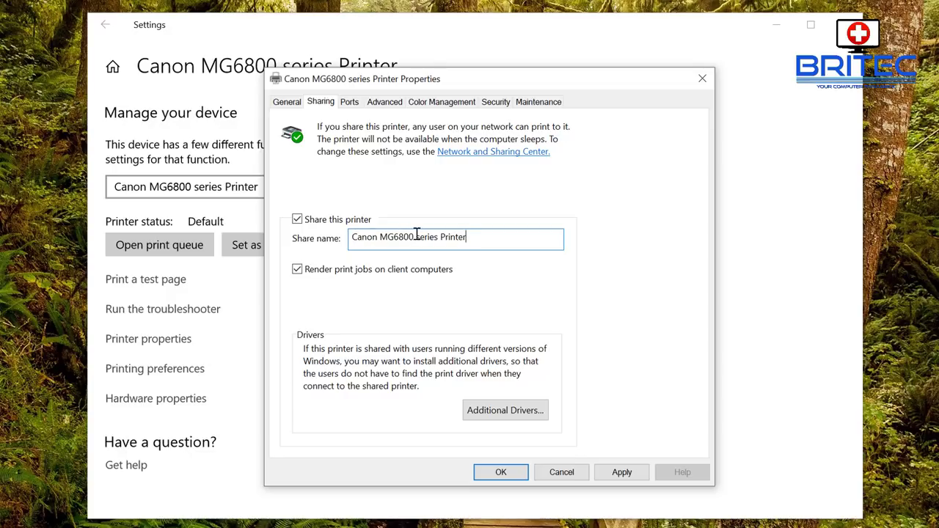
{"action": "left_click_drag", "start_coordinate": [416, 234], "coordinate": [333, 234]}
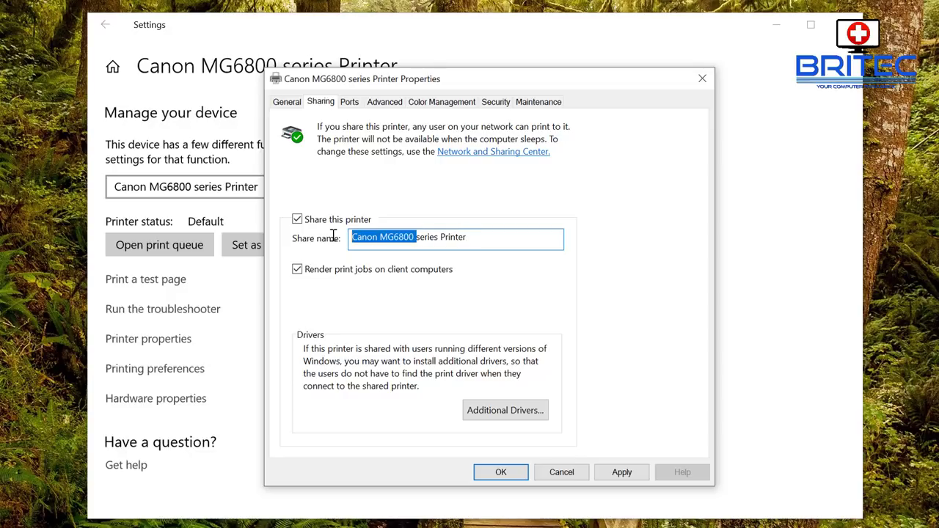
{"action": "left_click", "coordinate": [450, 238]}
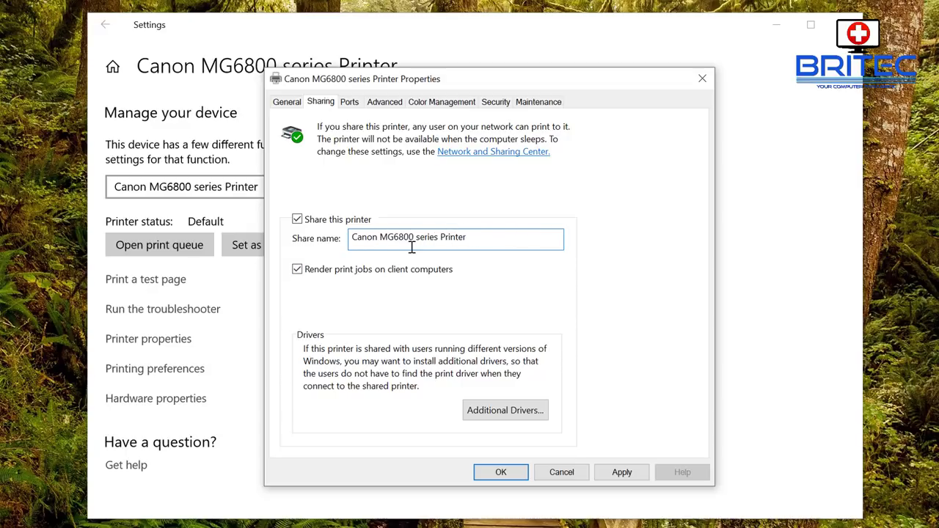
Review the additional drivers without installing any, and apply the printer's sharing settings
{"action": "left_click", "coordinate": [503, 410]}
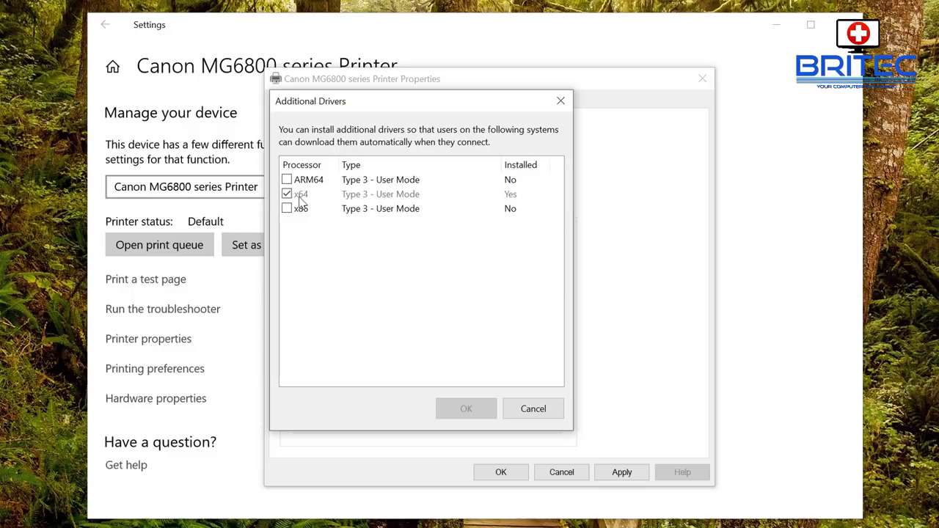
{"action": "left_click", "coordinate": [534, 411]}
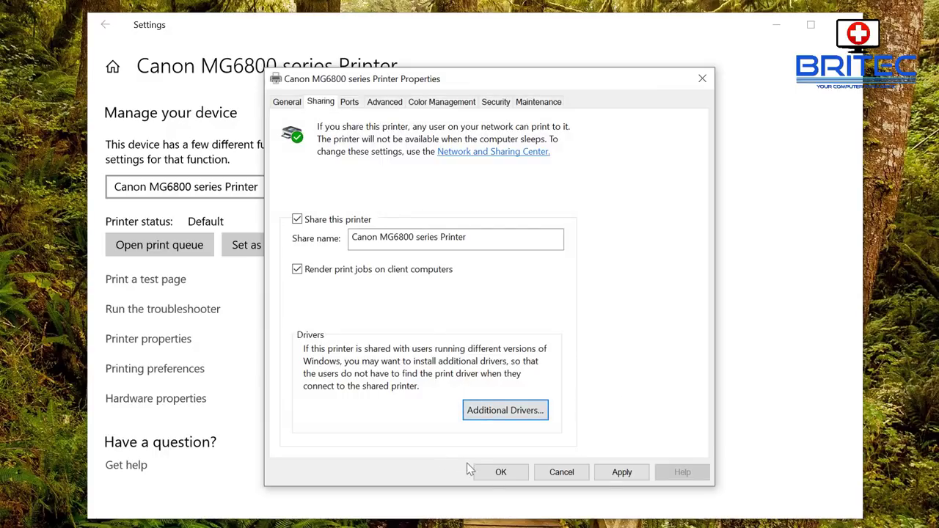
{"action": "left_click", "coordinate": [621, 473]}
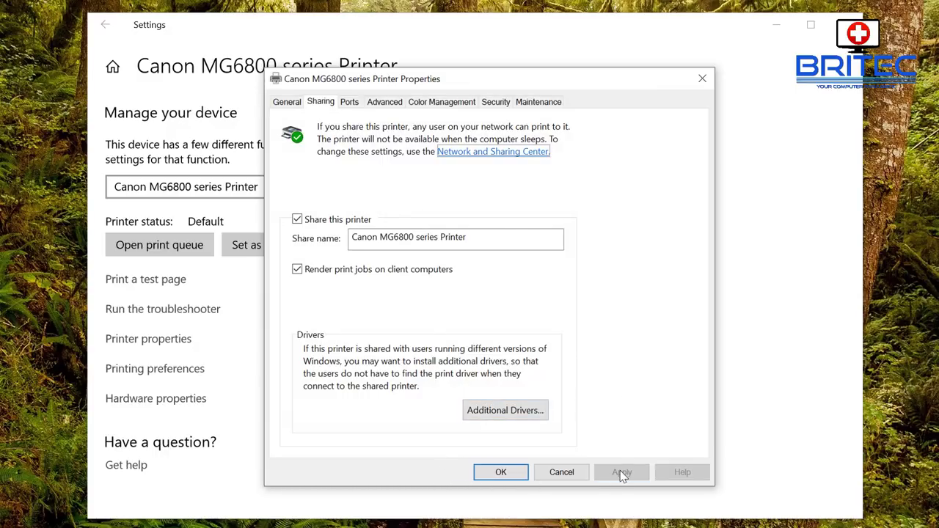
{"action": "left_click", "coordinate": [497, 472]}
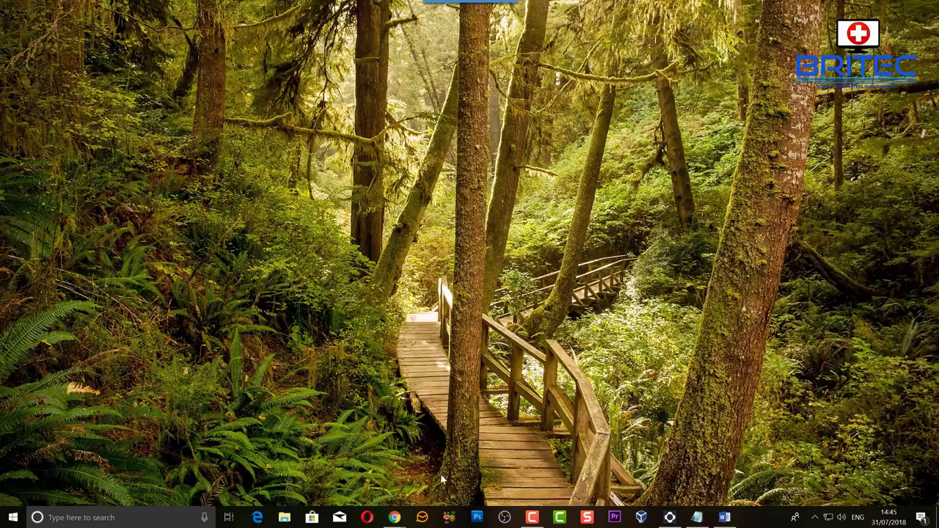
Open the Network location in File Explorer and examine the devices on the network
{"action": "left_click", "coordinate": [284, 518]}
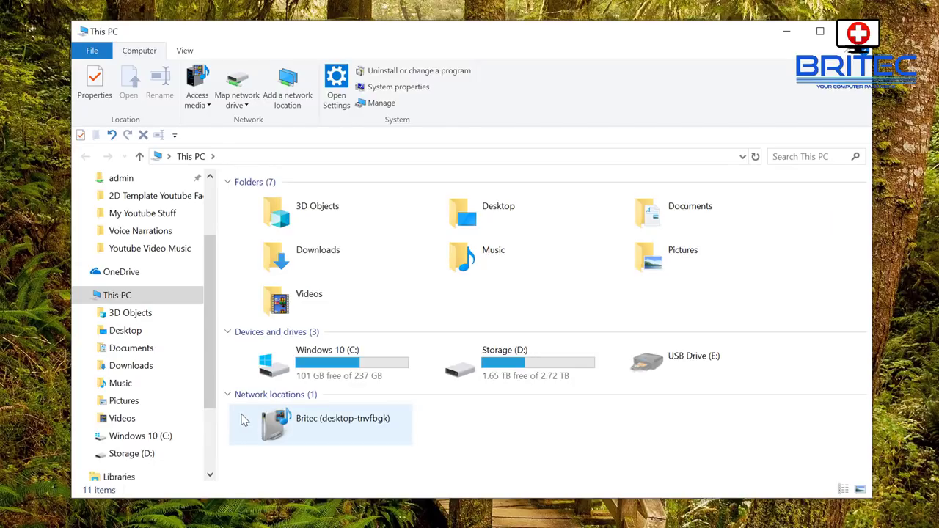
{"action": "scroll", "coordinate": [206, 370], "scroll_direction": "up", "scroll_amount": 2}
{"action": "scroll", "coordinate": [208, 391], "scroll_direction": "down", "scroll_amount": 1}
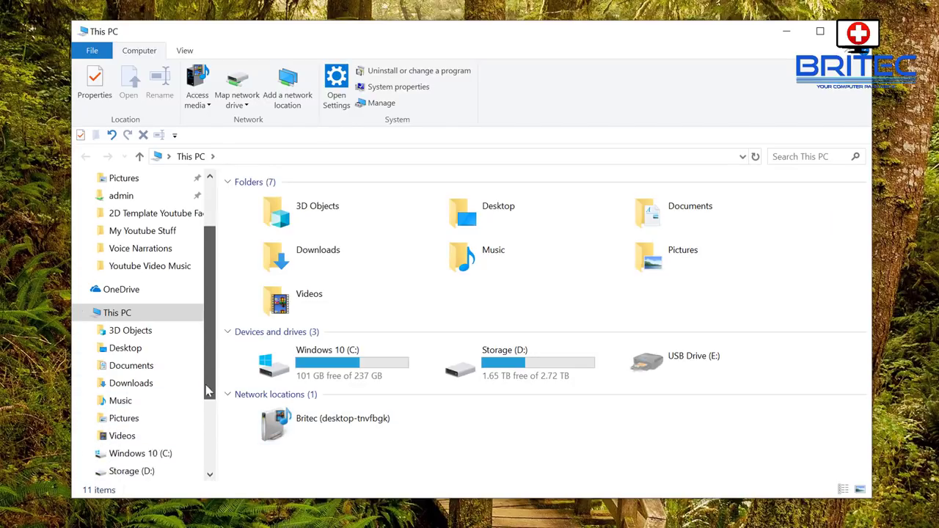
{"action": "scroll", "coordinate": [206, 390], "scroll_direction": "down", "scroll_amount": 3}
{"action": "left_click", "coordinate": [117, 461]}
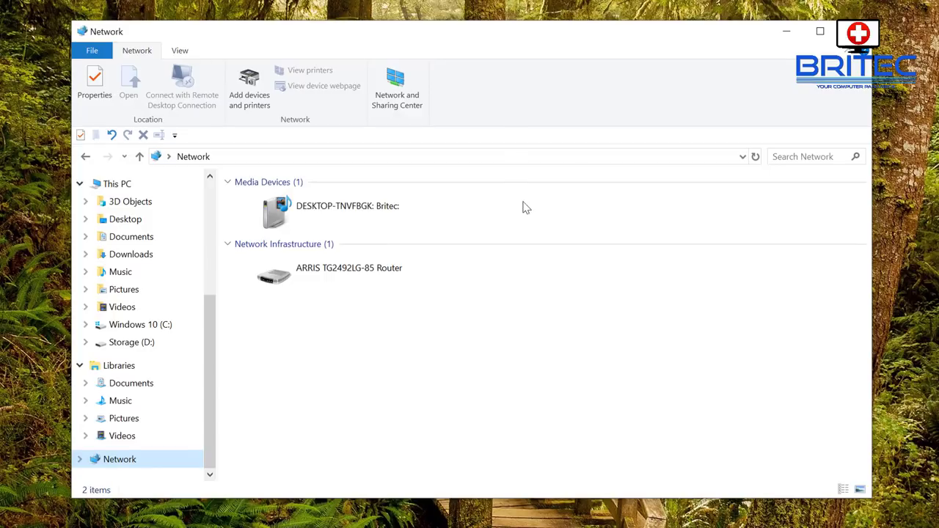
{"action": "scroll", "coordinate": [122, 341], "scroll_direction": "up", "scroll_amount": 4}
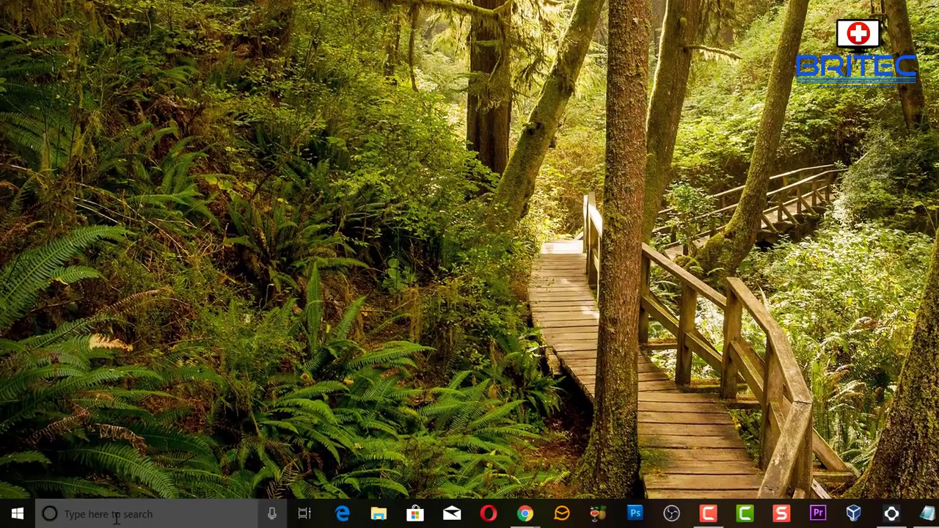
Search Windows for "control panel" and open Control Panel
{"action": "left_click", "coordinate": [116, 516]}
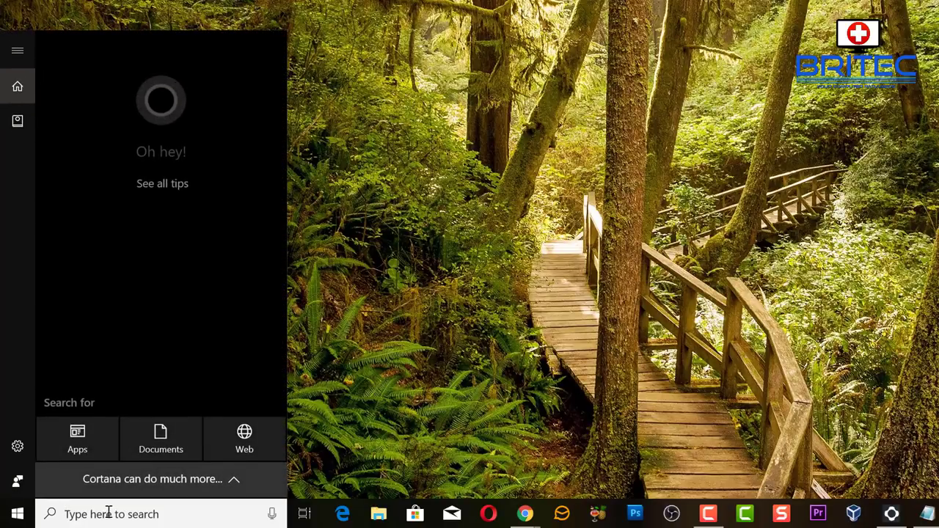
{"action": "type", "text": "control"}
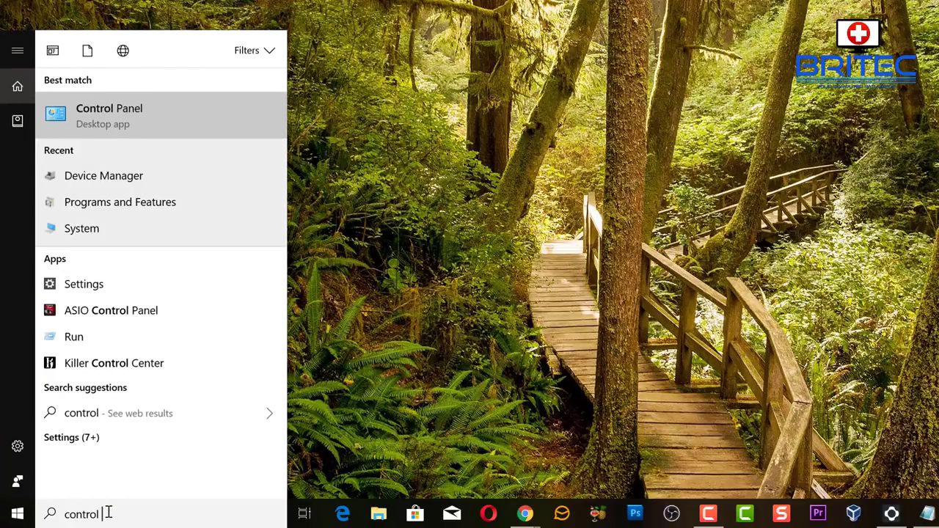
{"action": "type", "text": " panel"}
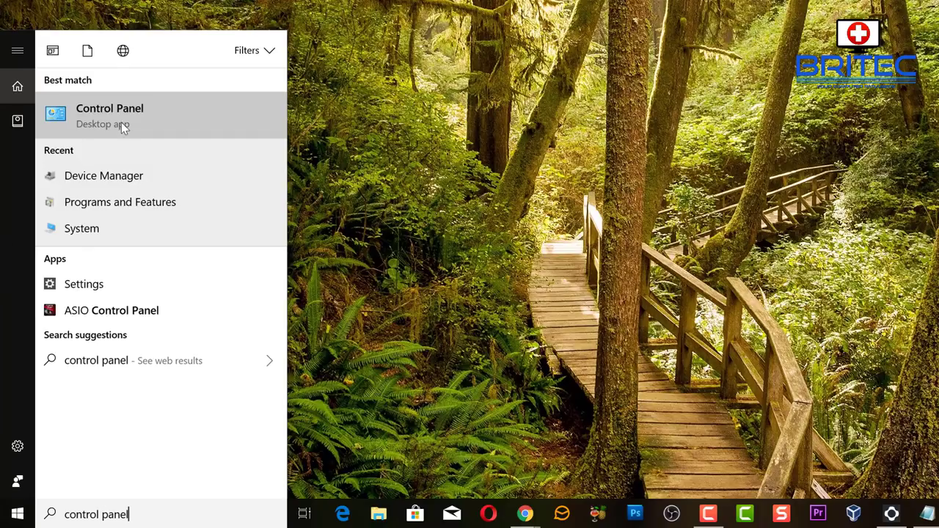
{"action": "left_click", "coordinate": [121, 126]}
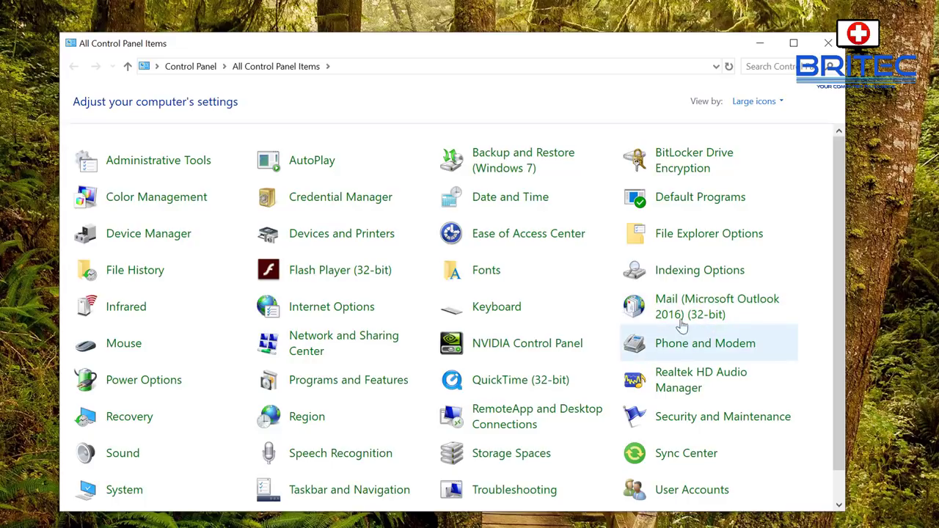
Switch Control Panel to the Category view and show the printers under Devices and Printers
{"action": "left_click", "coordinate": [779, 101]}
{"action": "left_click", "coordinate": [765, 120]}
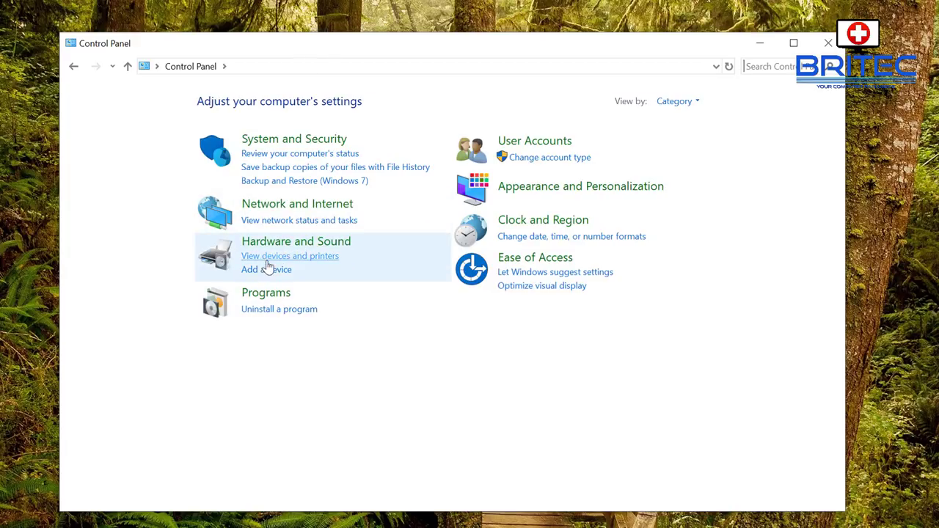
{"action": "left_click", "coordinate": [306, 258]}
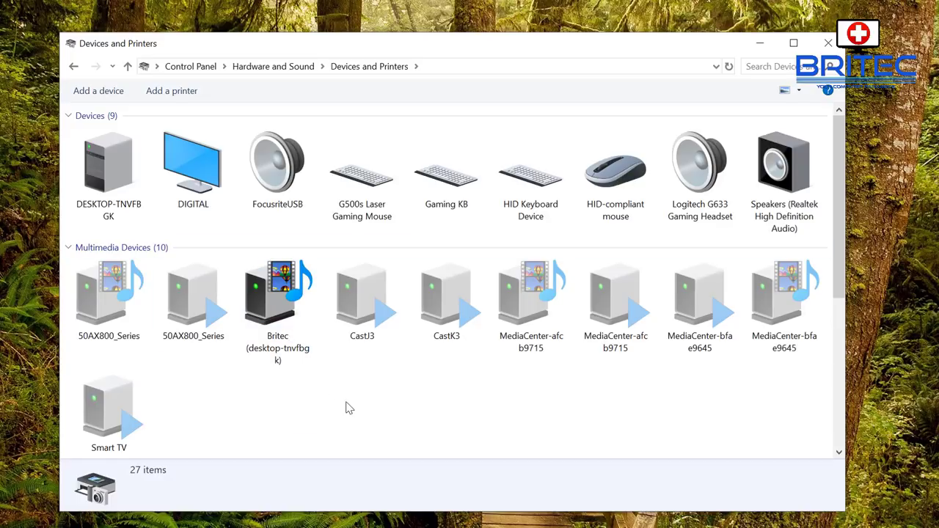
{"action": "scroll", "coordinate": [346, 407], "scroll_direction": "down", "scroll_amount": 5}
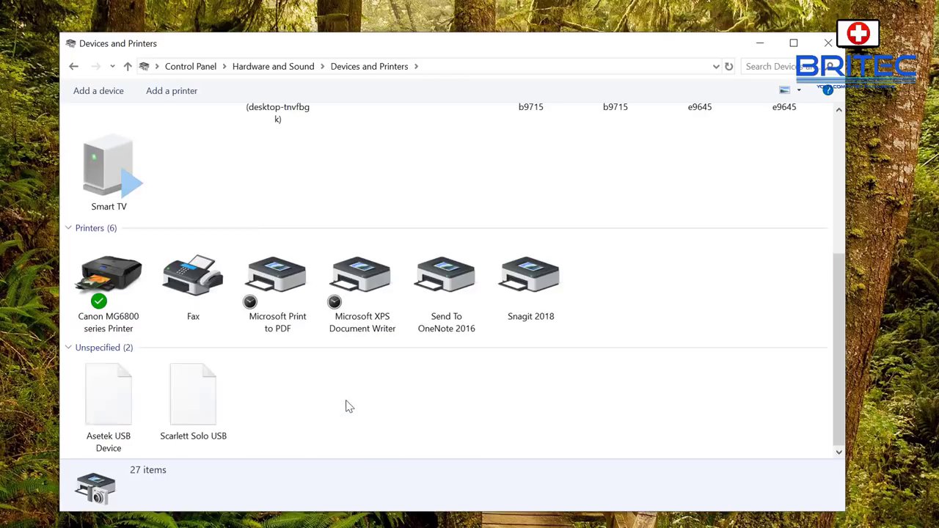
Open the Canon MG6800 series Printer's properties, check its sharing settings, and close the dialog
{"action": "left_click", "coordinate": [123, 301]}
{"action": "right_click", "coordinate": [123, 301]}
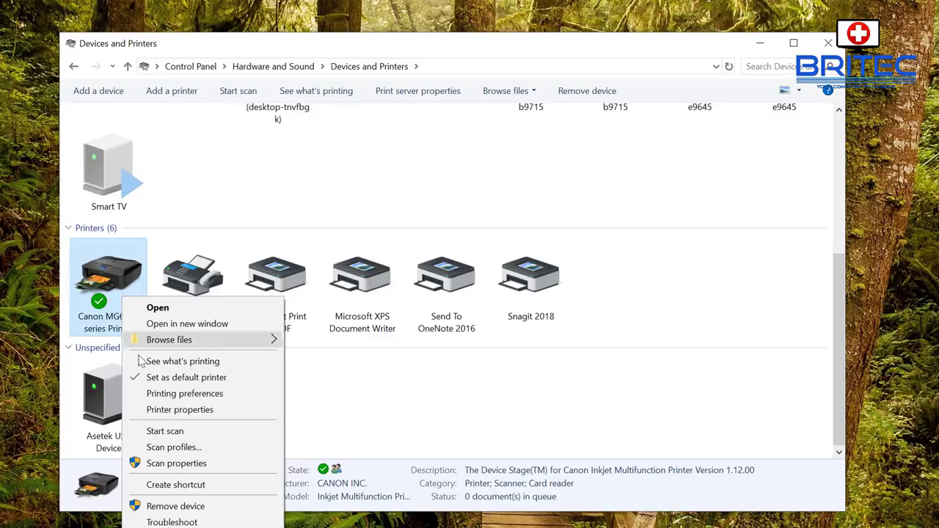
{"action": "left_click", "coordinate": [166, 411]}
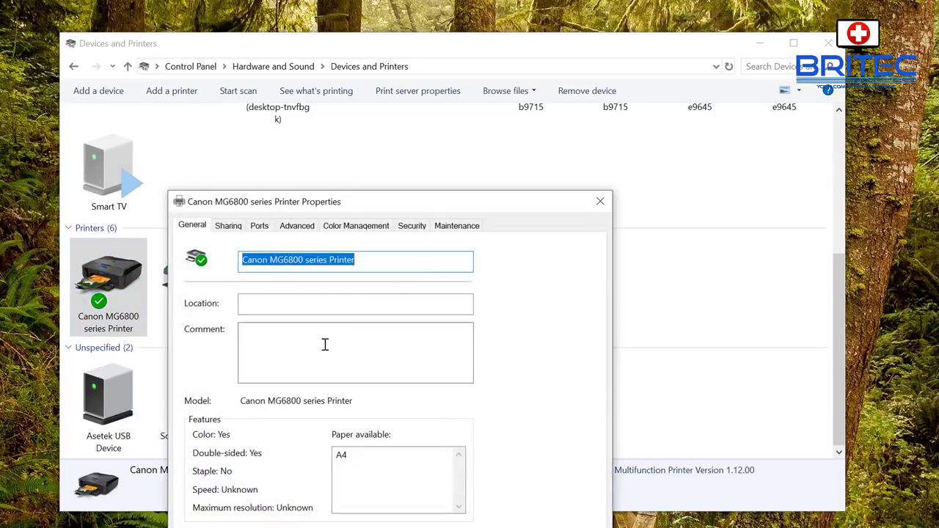
{"action": "left_click_drag", "start_coordinate": [389, 203], "coordinate": [386, 111]}
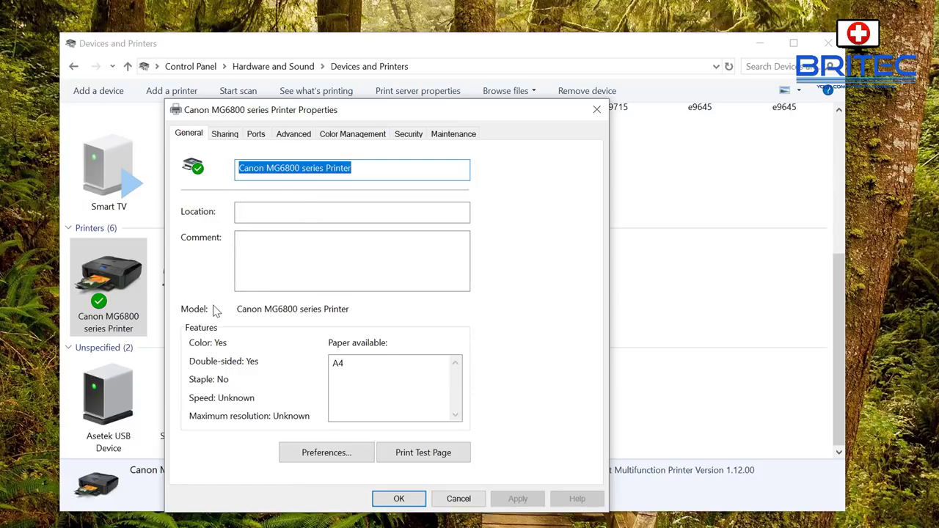
{"action": "left_click_drag", "start_coordinate": [358, 113], "coordinate": [418, 102]}
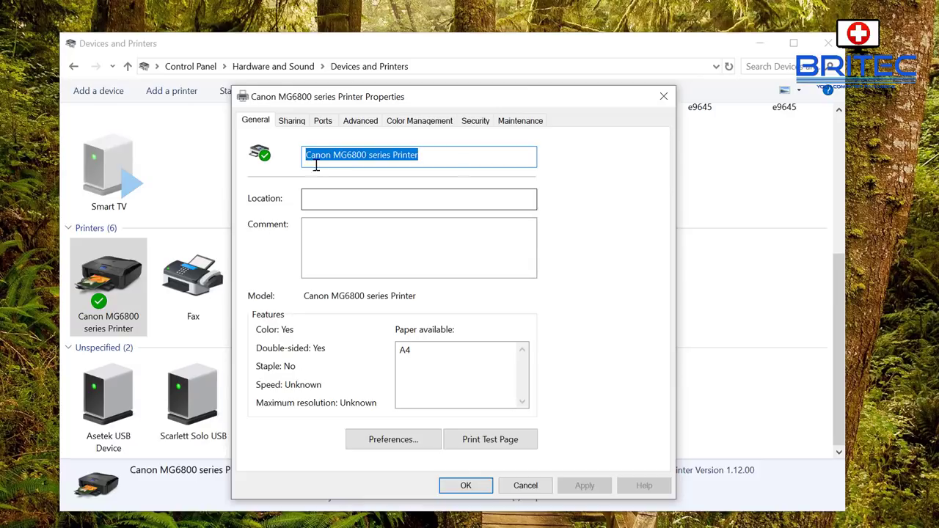
{"action": "left_click", "coordinate": [297, 121]}
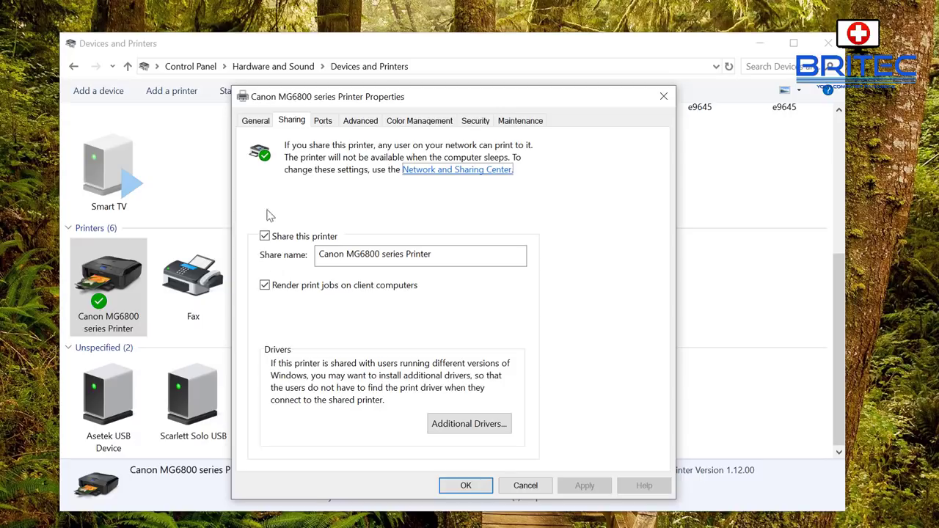
{"action": "left_click", "coordinate": [664, 97]}
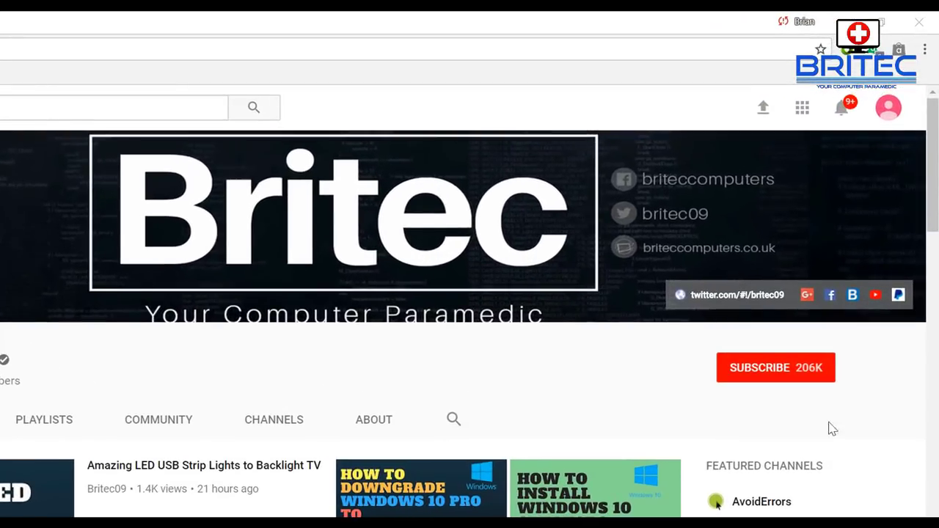
Subscribe to the Britec channel on YouTube in the browser
{"action": "left_click", "coordinate": [787, 376]}
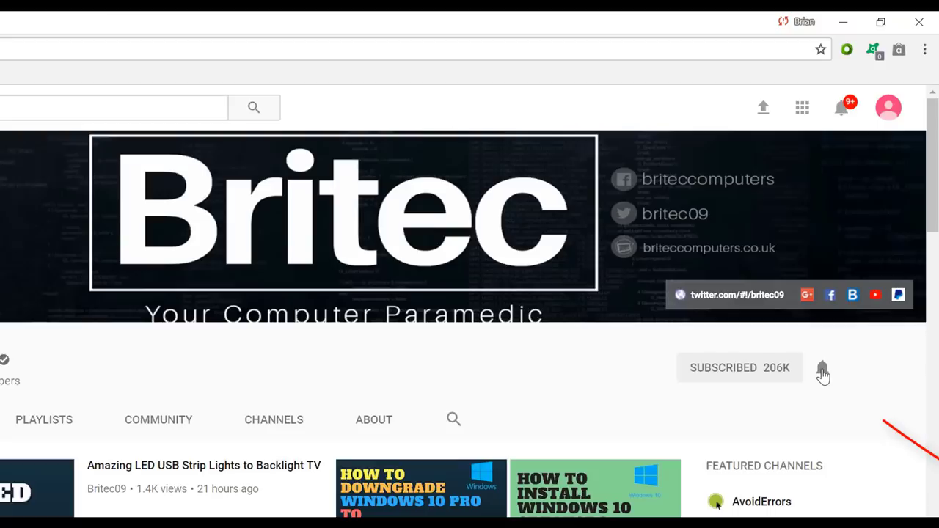